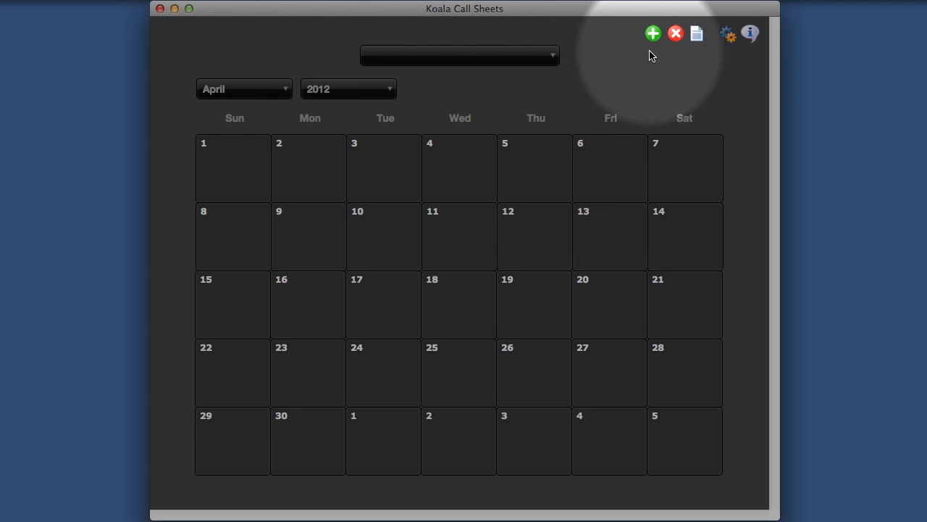
- Create a project titled "My New Project" with the production company "Koala Film Company" and acknowledge the creation notice
left_click(652, 34)
left_click_drag(640, 245, 550, 136)
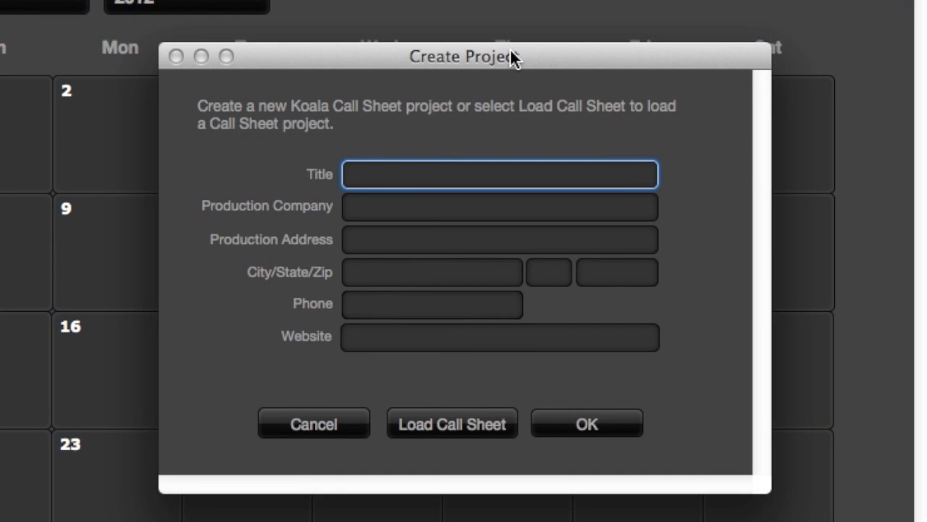
type("My New Project")
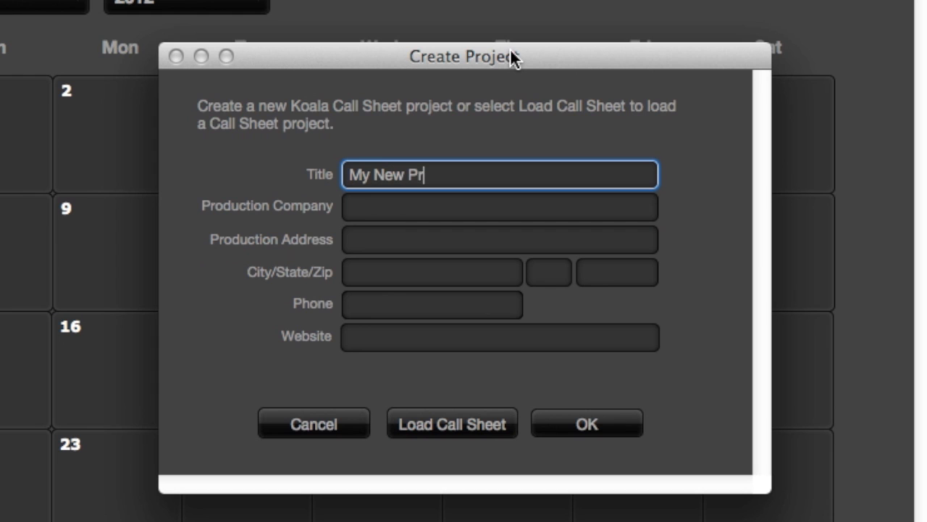
key("Tab")
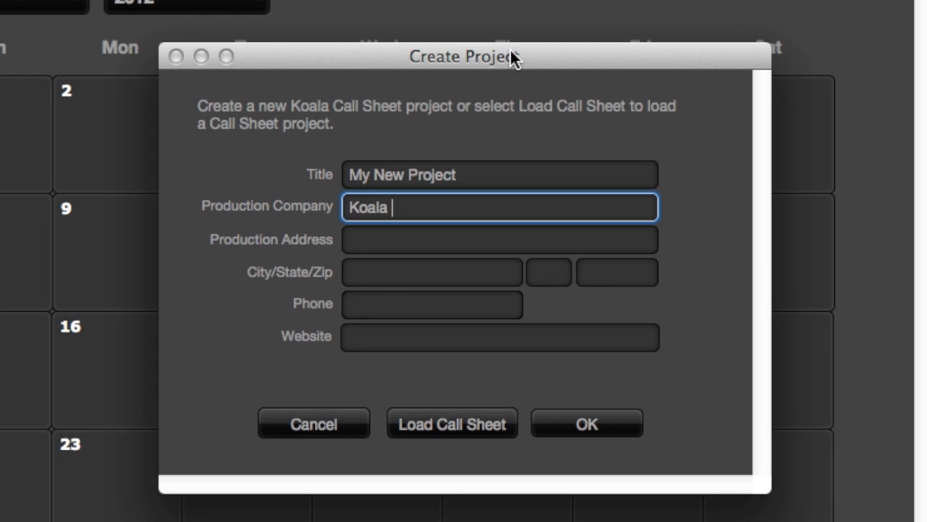
type("Koala Film Company")
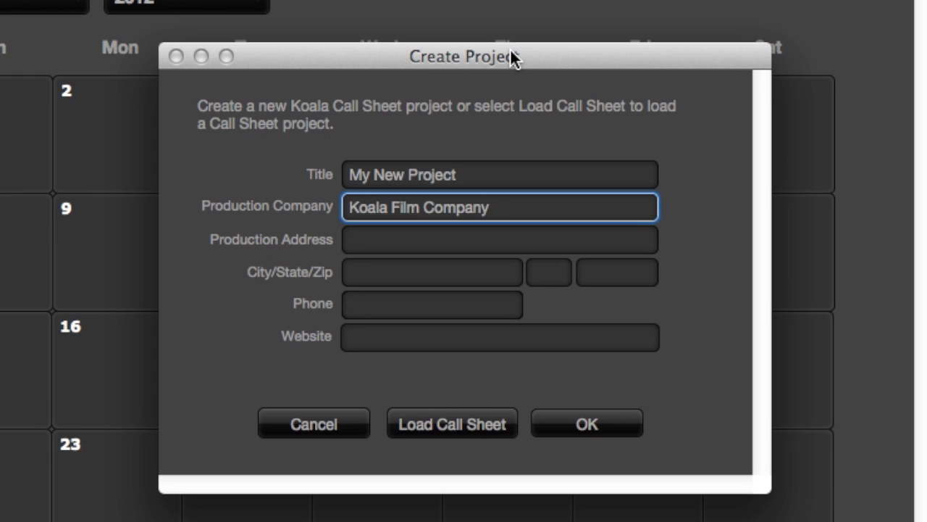
left_click(585, 424)
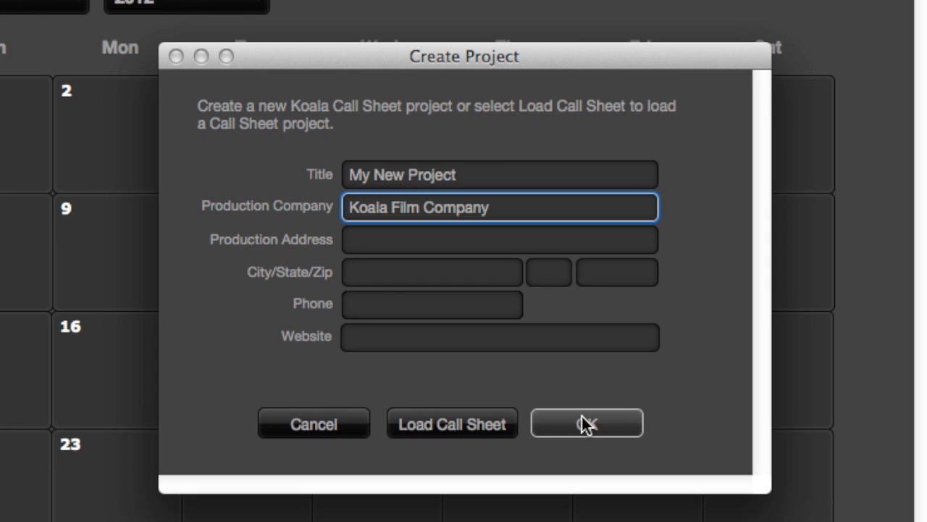
left_click(585, 424)
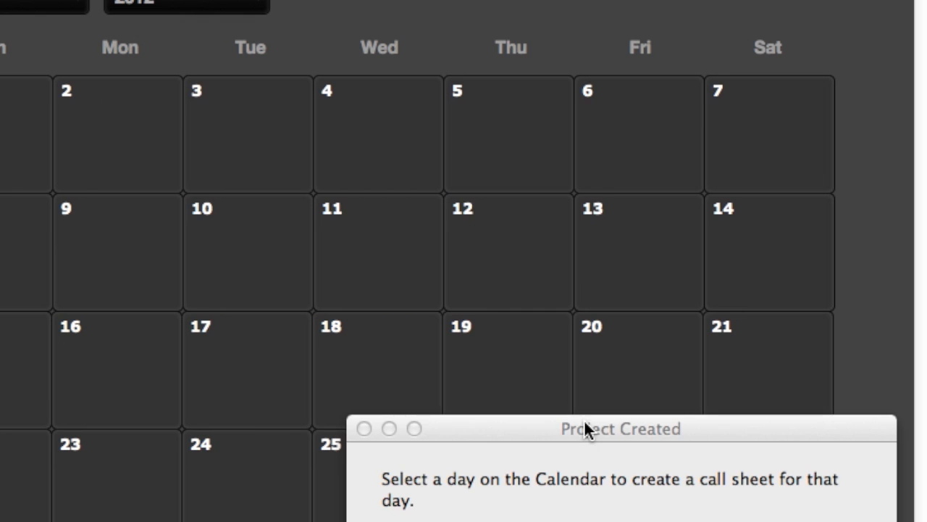
left_click_drag(587, 429, 387, 145)
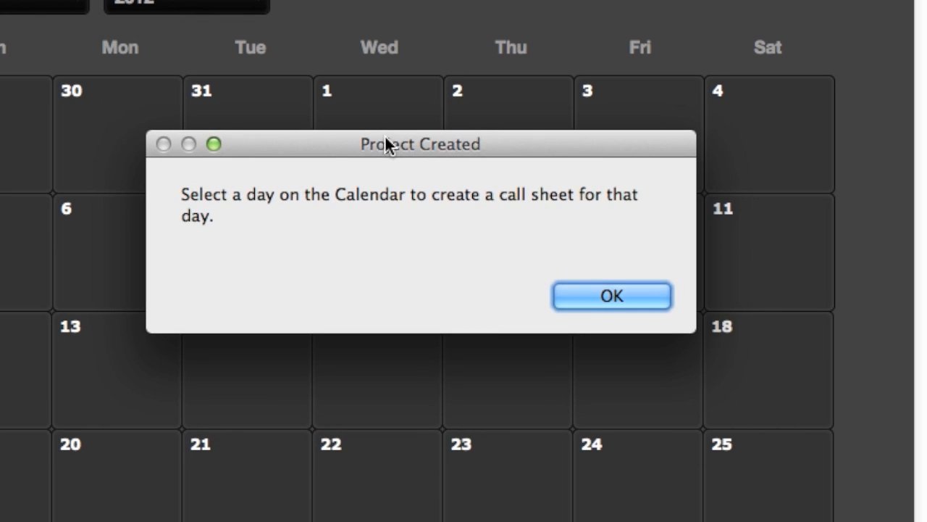
left_click(588, 297)
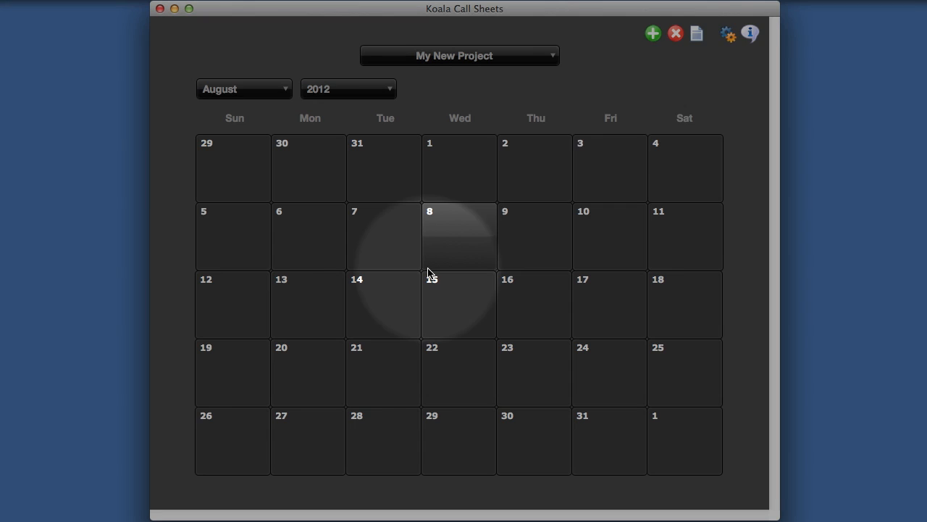
- Review the project's editable details, including the logo and title logo areas, and close them
left_click(697, 37)
left_click_drag(606, 137, 507, 61)
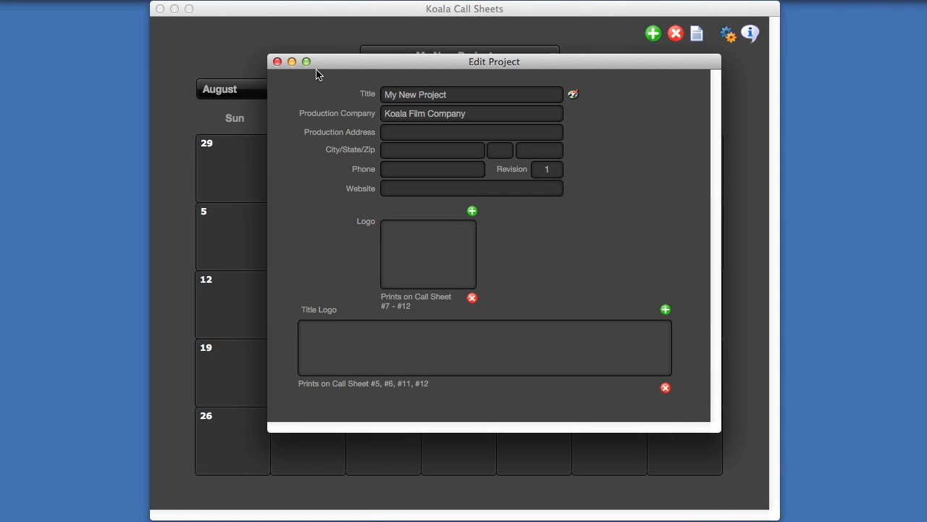
left_click(279, 63)
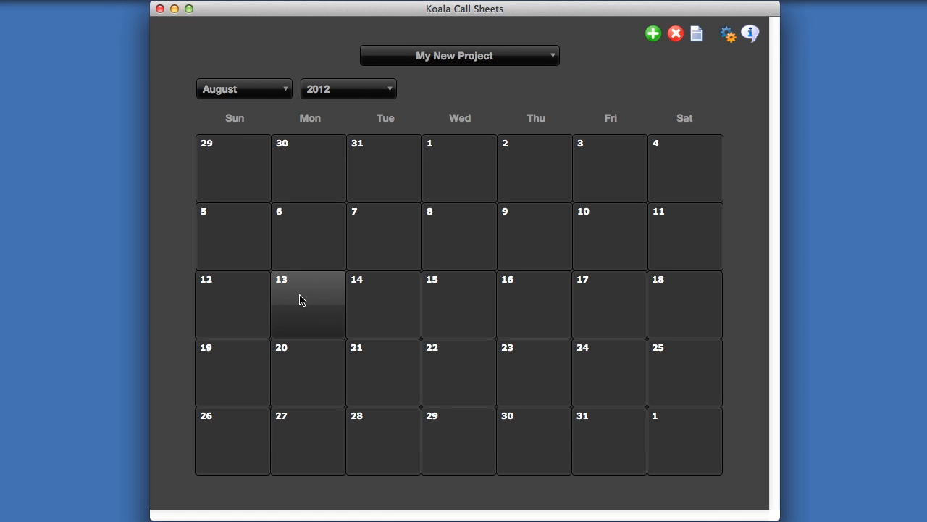
- Make August 13, 2012 a shoot day and stop the confirmation message from showing for every new day
left_click(305, 267)
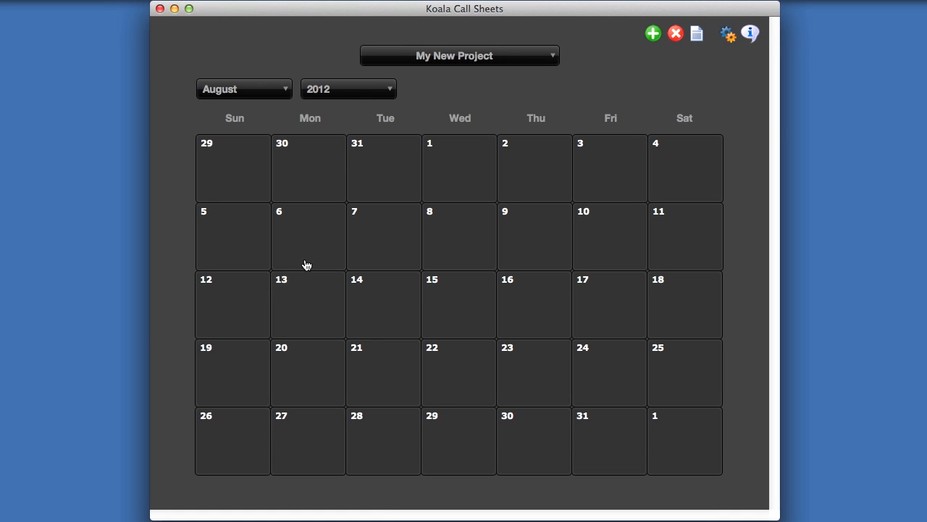
double_click(306, 299)
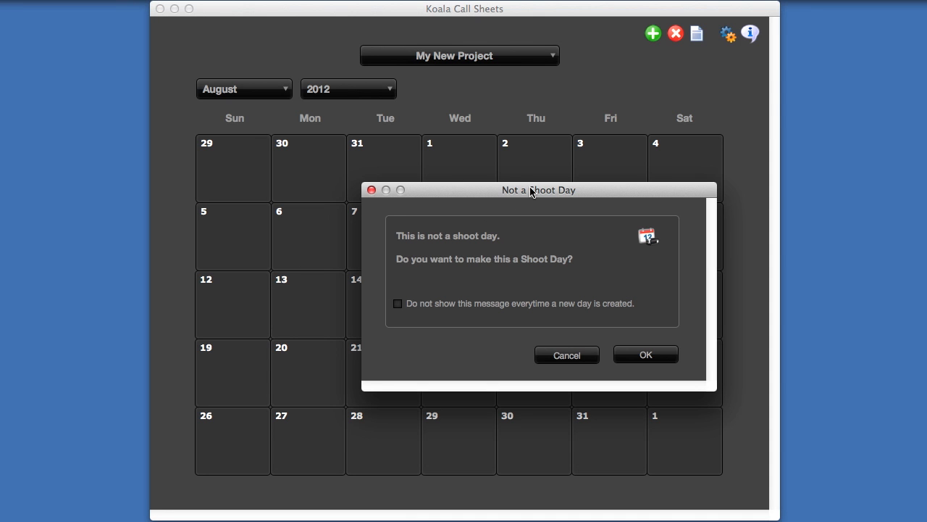
left_click_drag(531, 190, 464, 135)
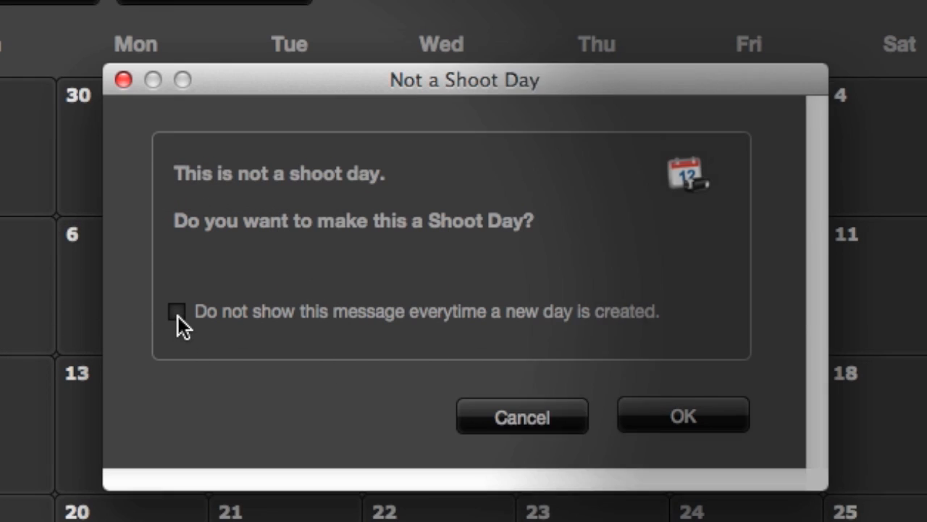
left_click(178, 314)
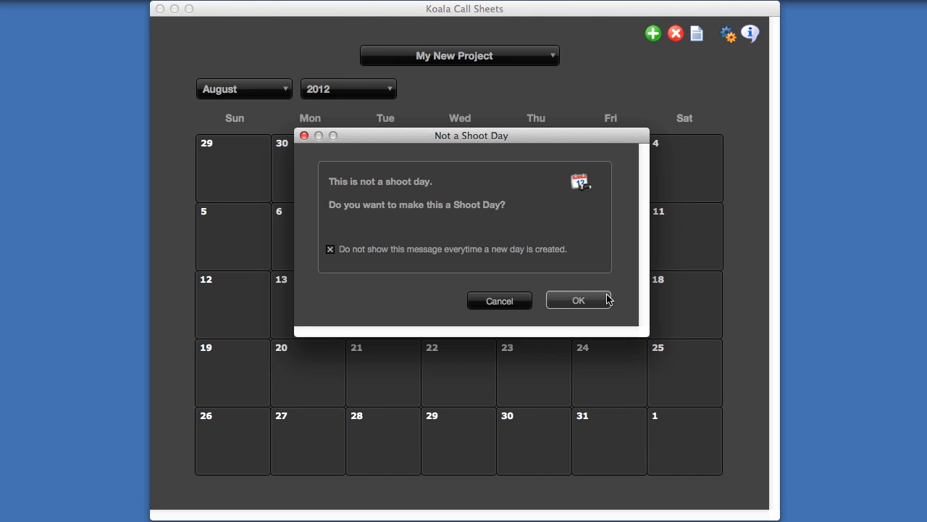
left_click(607, 299)
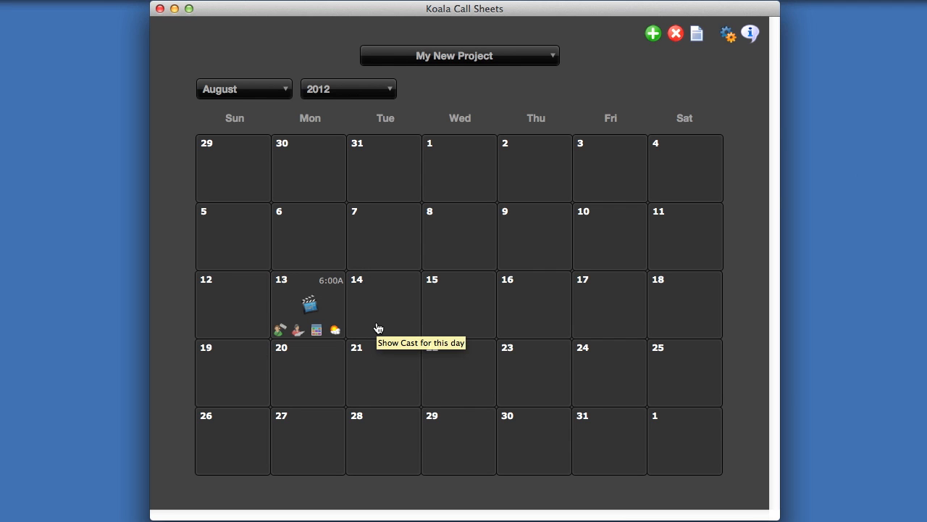
- Open the scene breakdown from the August 13 shoot day's details
left_click(310, 304)
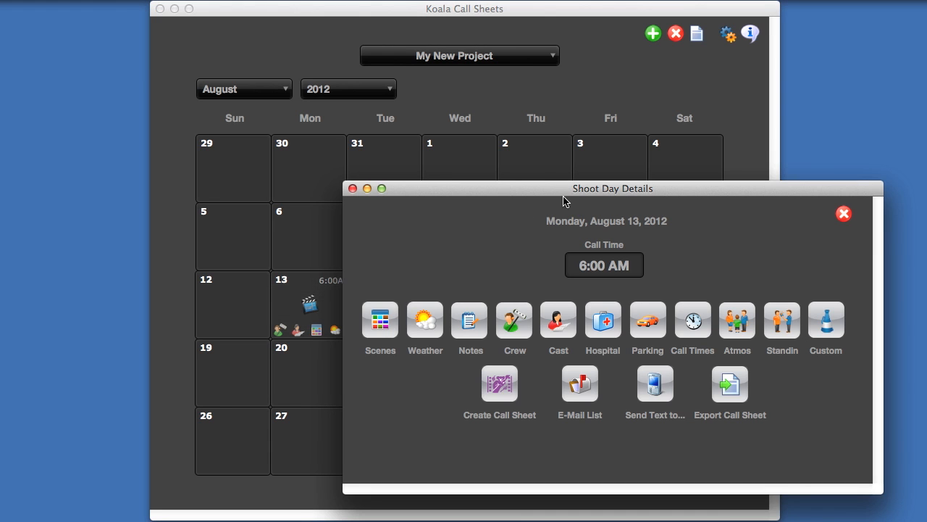
left_click_drag(620, 187, 493, 98)
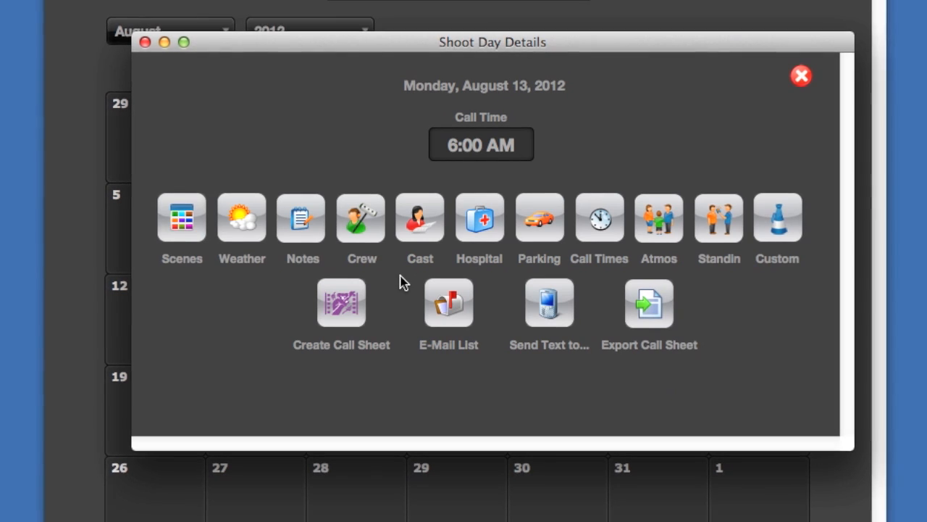
left_click(183, 221)
left_click_drag(661, 167, 425, 0)
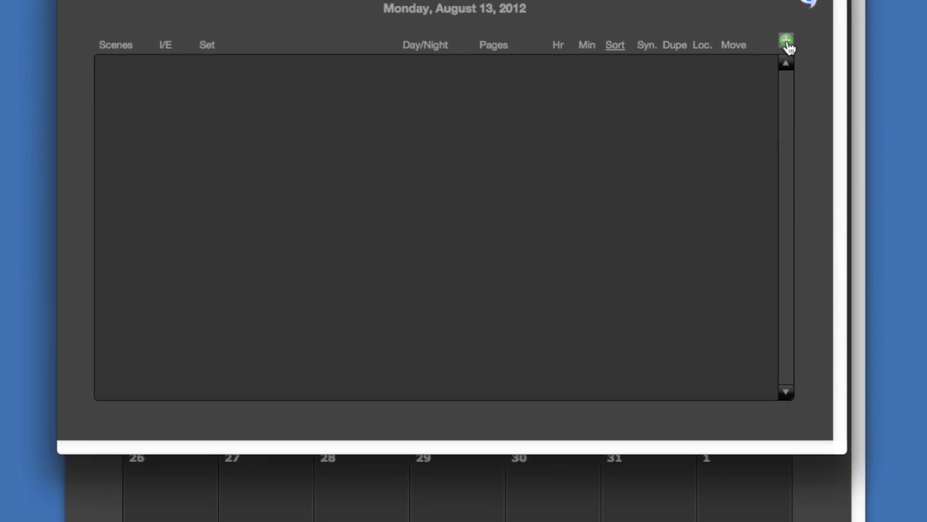
- Add scene 1 as INT. with the set HOUSE, time Day and a length of 2/8 page
left_click(787, 40)
type("1")
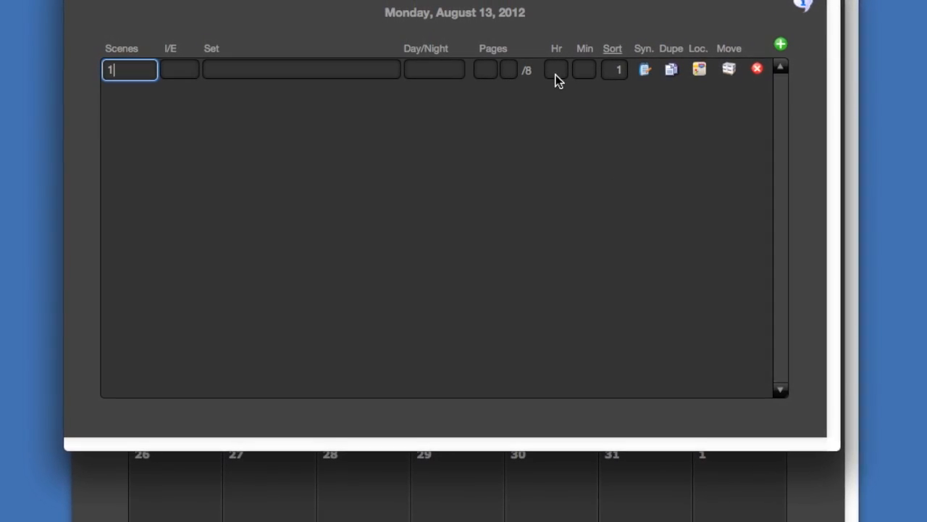
left_click(187, 72)
left_click(182, 91)
left_click(213, 71)
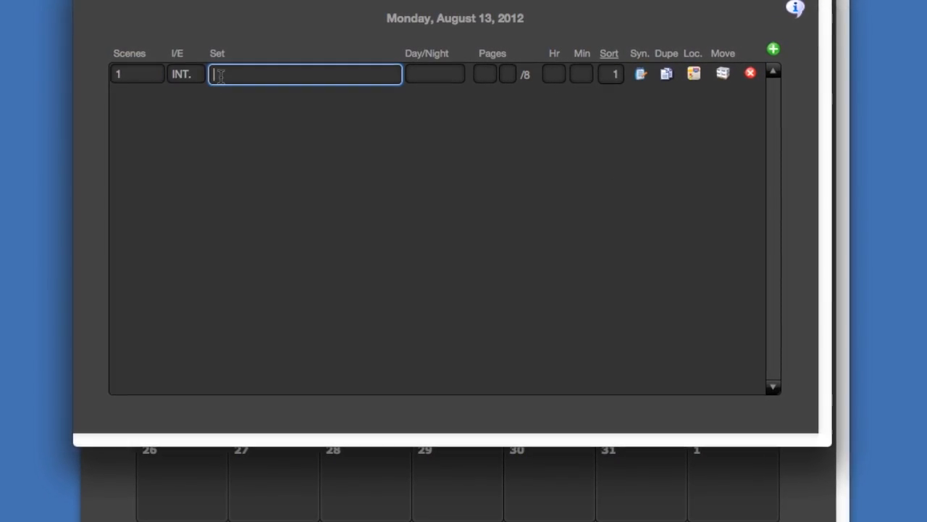
type("HOUSE")
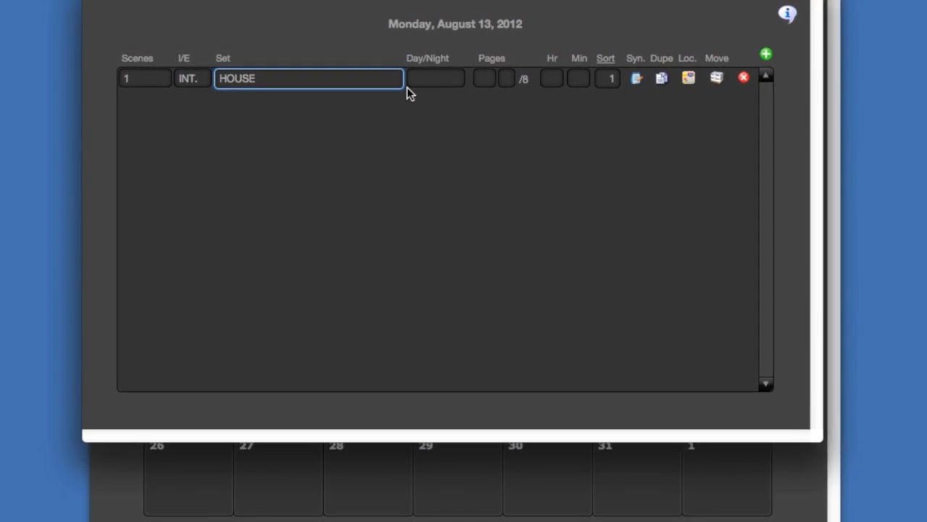
left_click(429, 80)
left_click(424, 118)
left_click(504, 79)
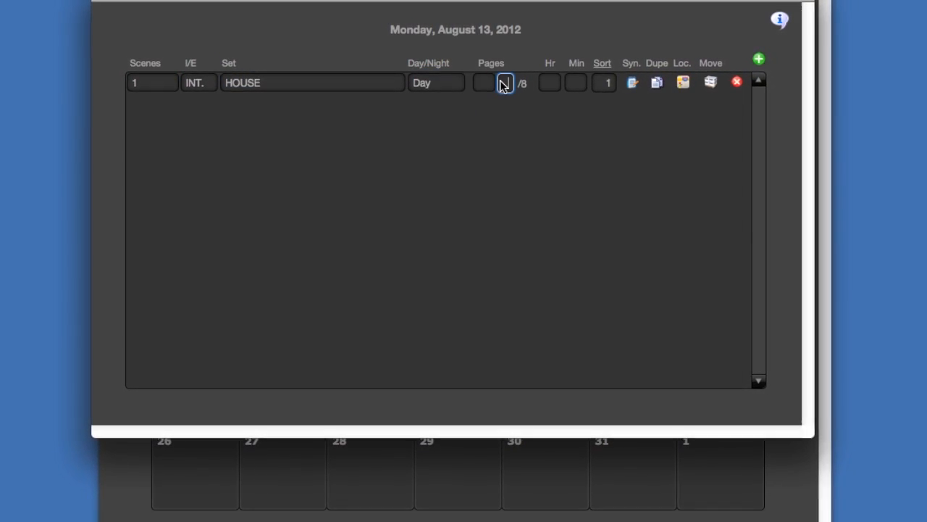
type("2")
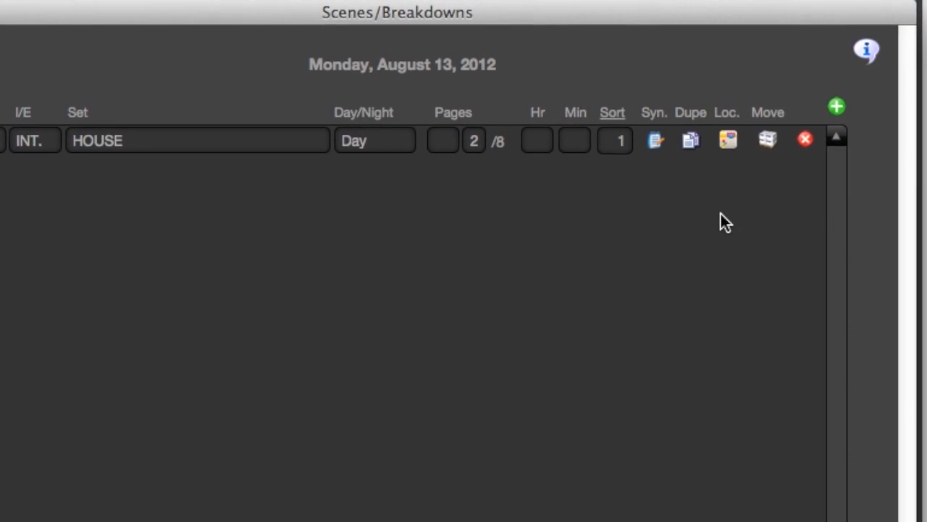
- Give scene 1 the synopsis "Enter synopsis here..." and close the synopsis window
left_click(655, 141)
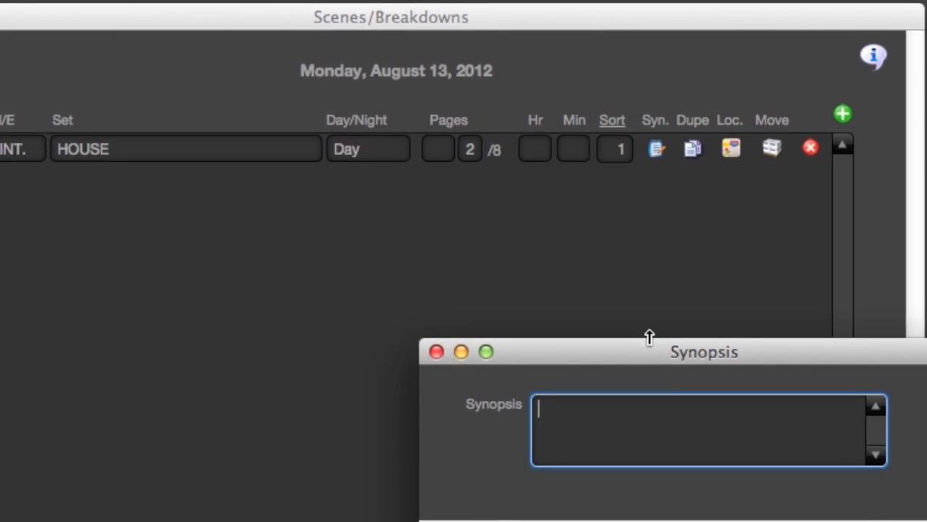
left_click_drag(649, 336, 385, 184)
type("Enter synopsis here...")
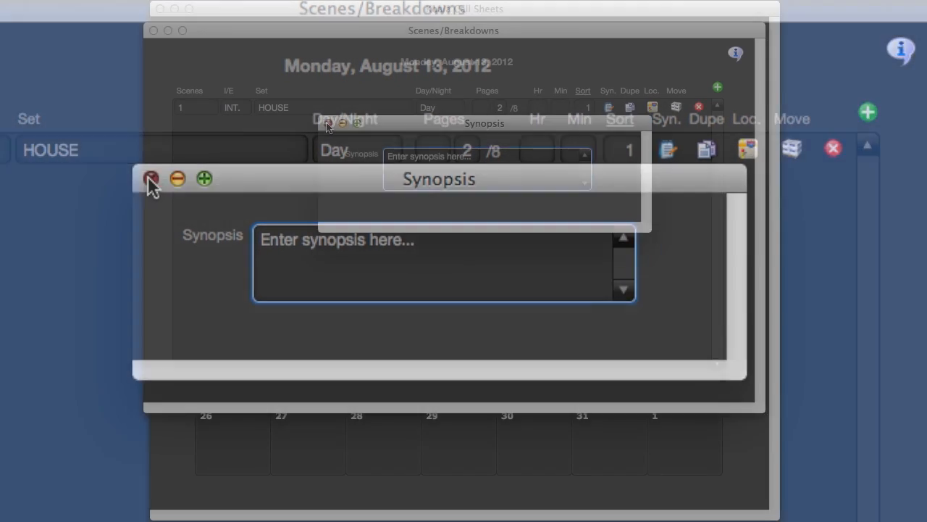
left_click(150, 179)
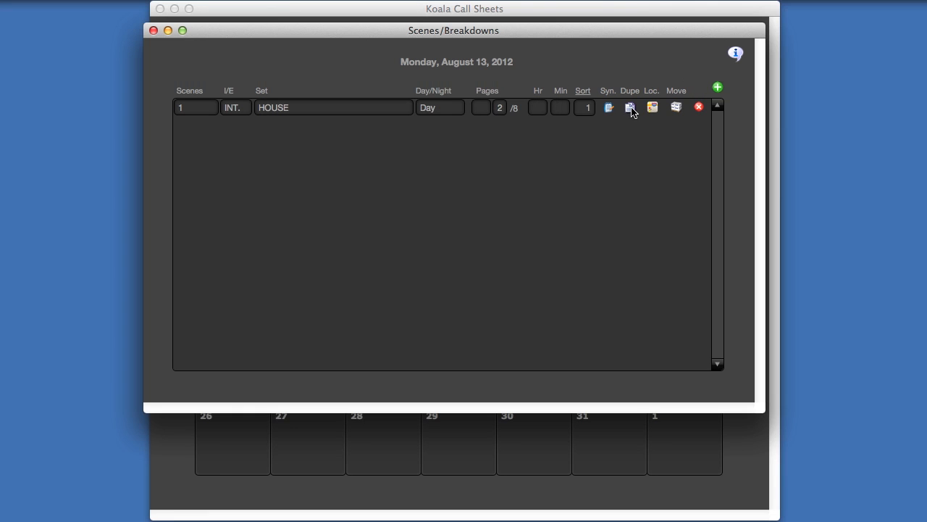
- Duplicate scene 1, renumber the copy as scene 2 and set its time of day to Evening
left_click(630, 108)
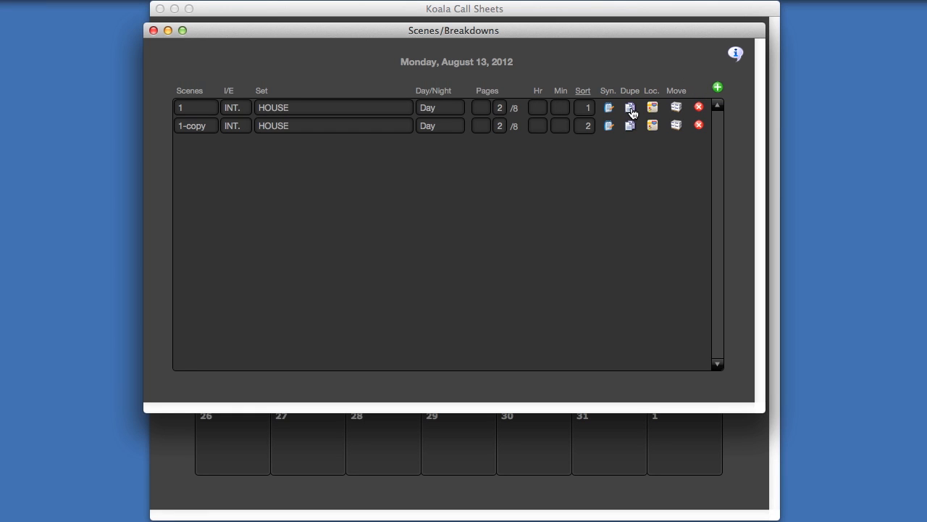
left_click(207, 128)
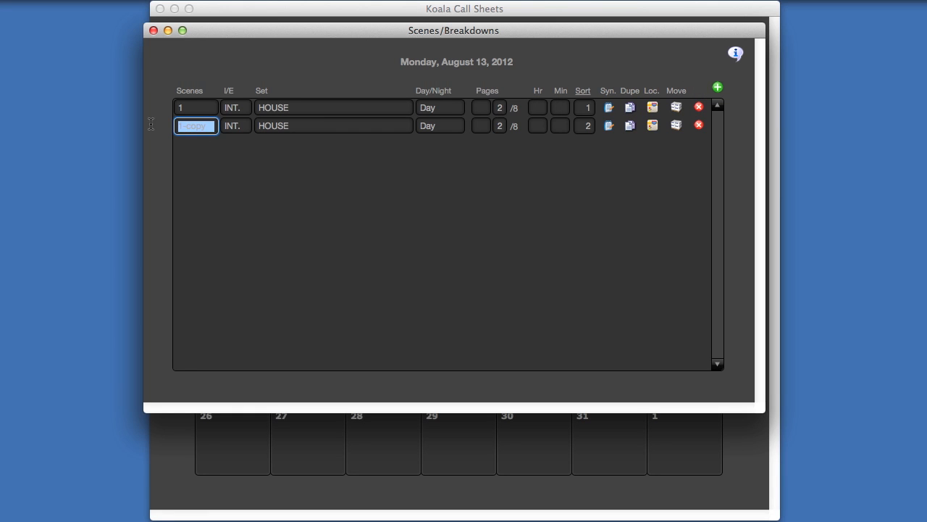
type("2")
left_click(437, 128)
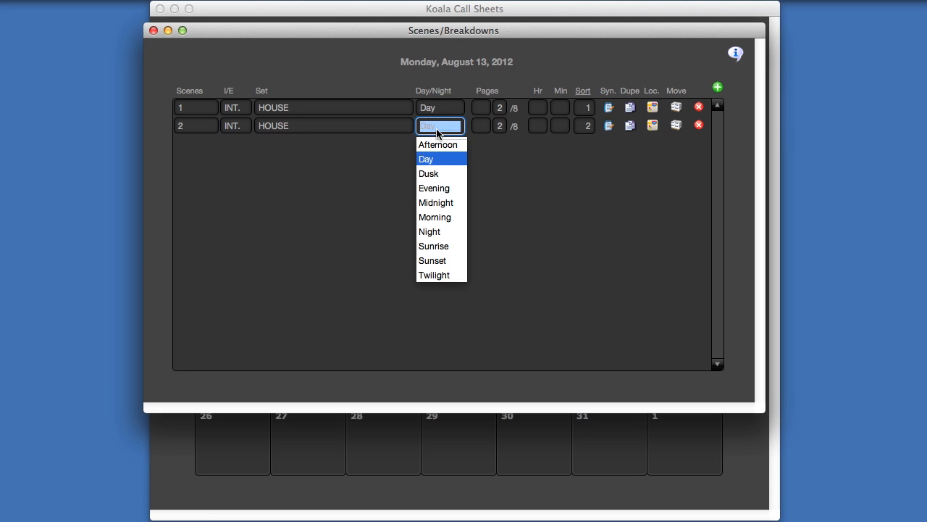
left_click(433, 188)
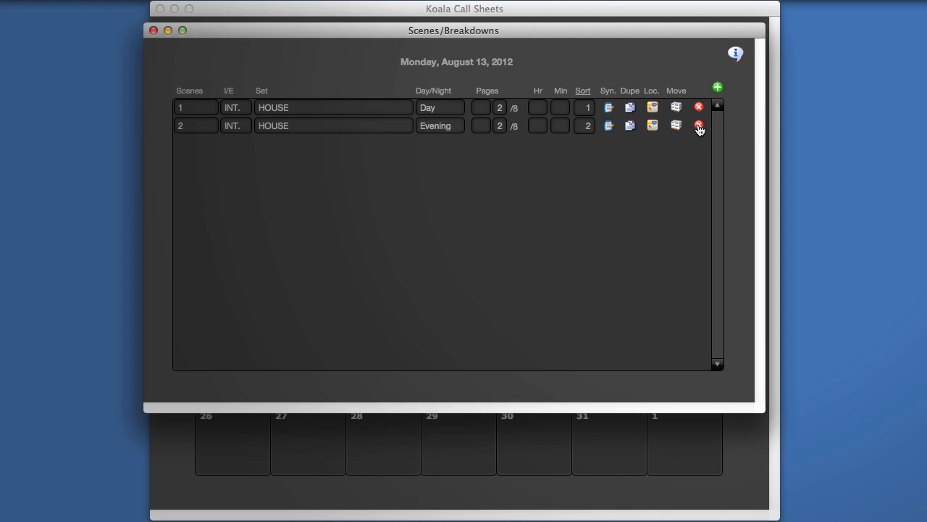
- Delete scene 2 from the shoot day's scene list
left_click(699, 126)
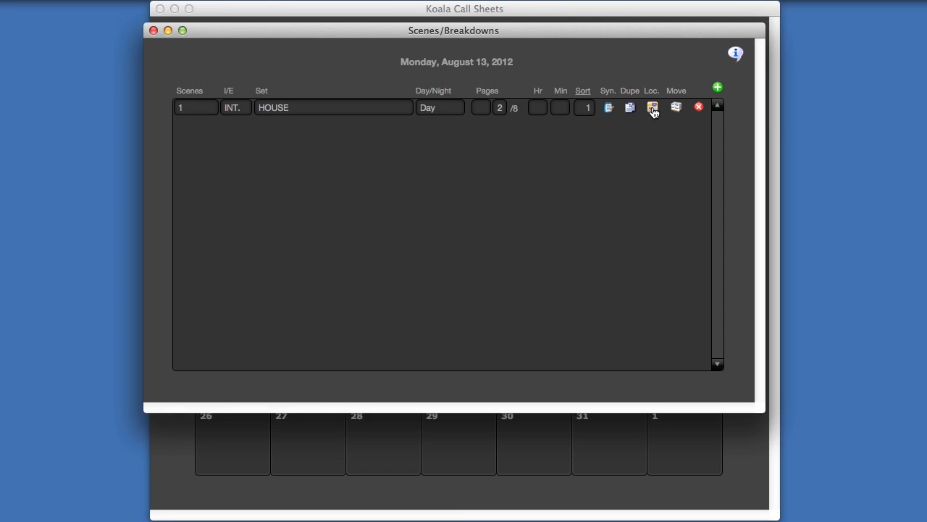
- Create a location named My Location, assign it to scene 1 and close the location window
left_click(653, 108)
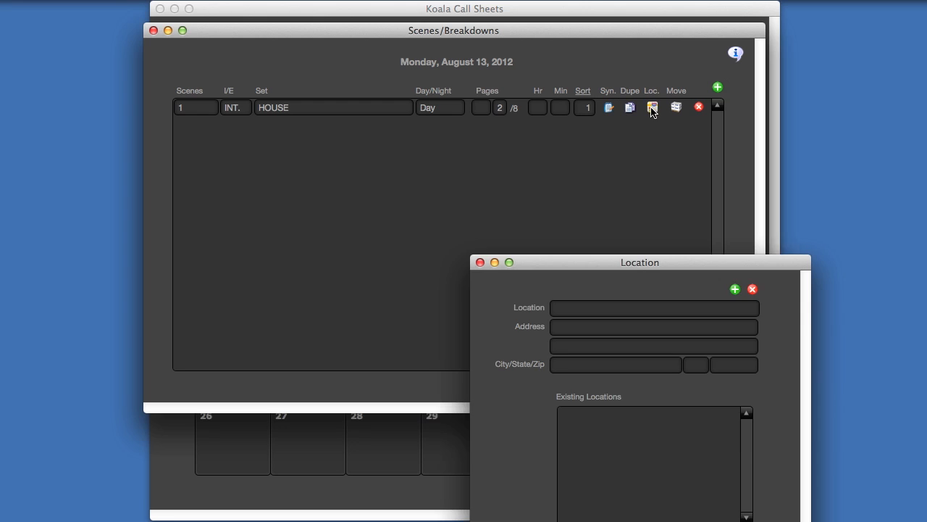
left_click_drag(633, 267, 467, 73)
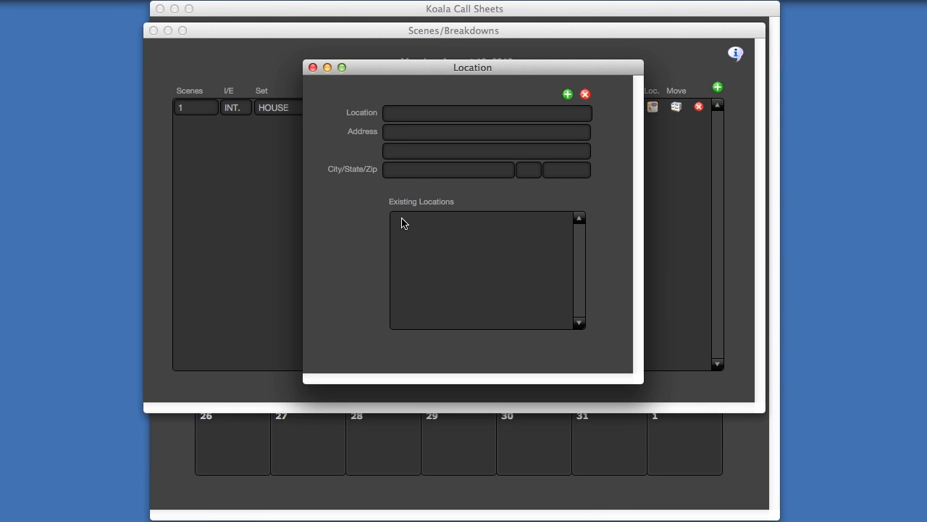
left_click(568, 95)
left_click_drag(547, 285, 471, 136)
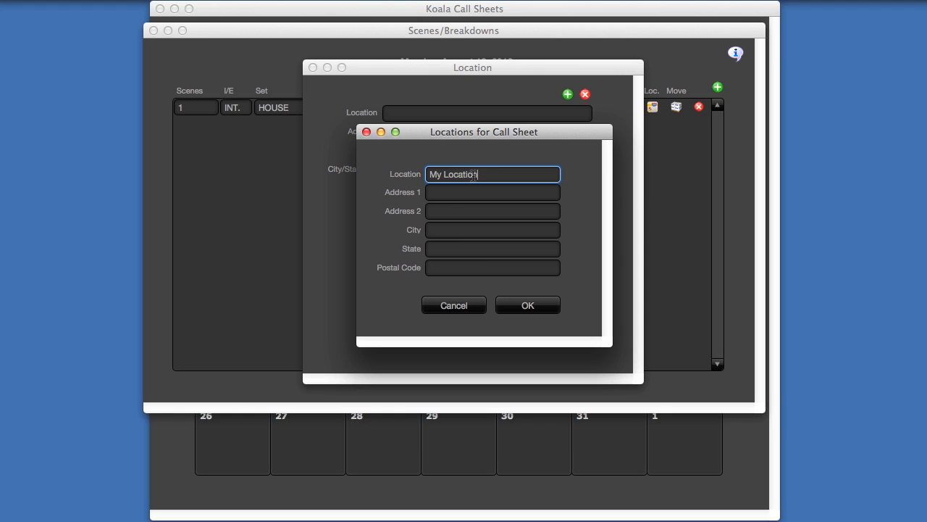
left_click(449, 192)
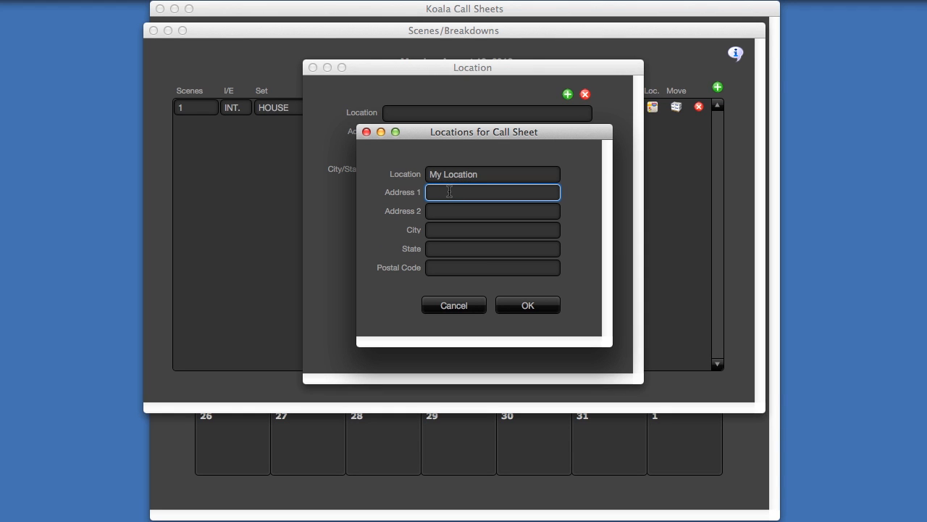
left_click(526, 305)
left_click(455, 224)
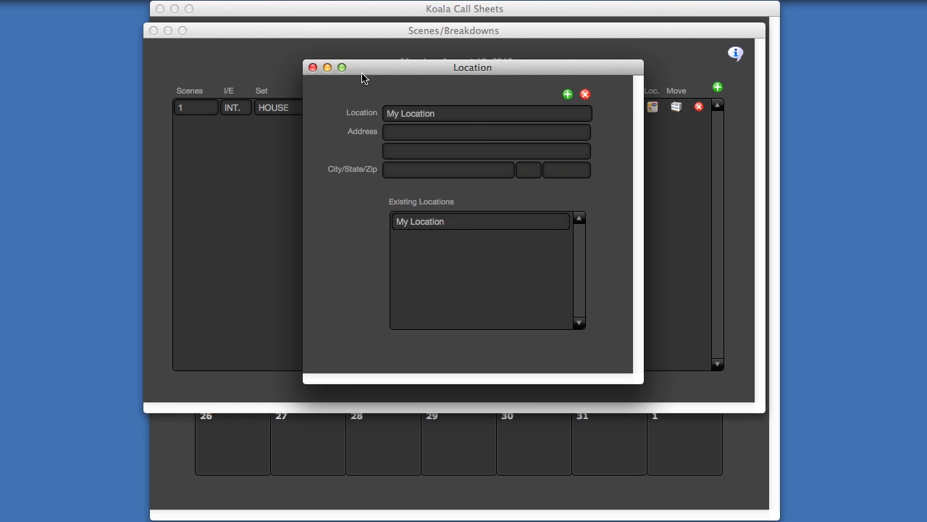
left_click(312, 67)
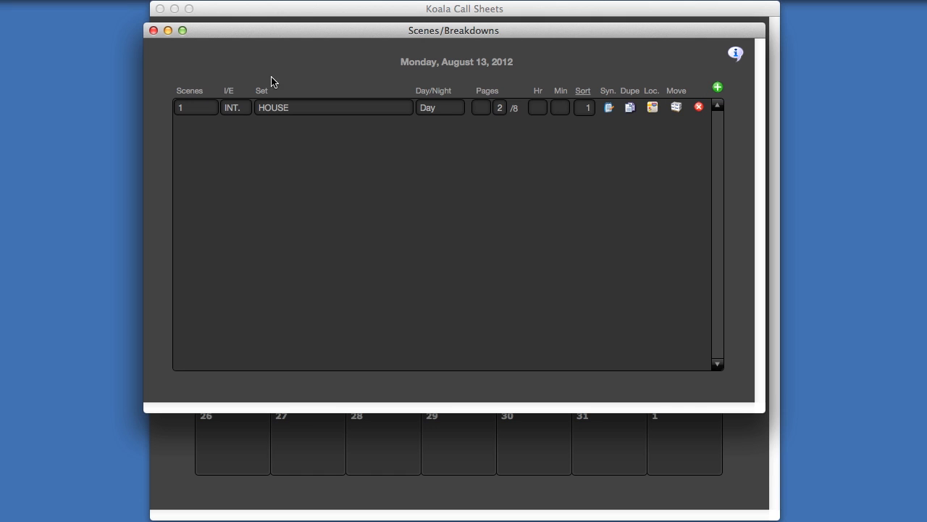
- Return to the calendar and add a shoot day on August 14, 2012 with a 6:00 AM call time
left_click(154, 30)
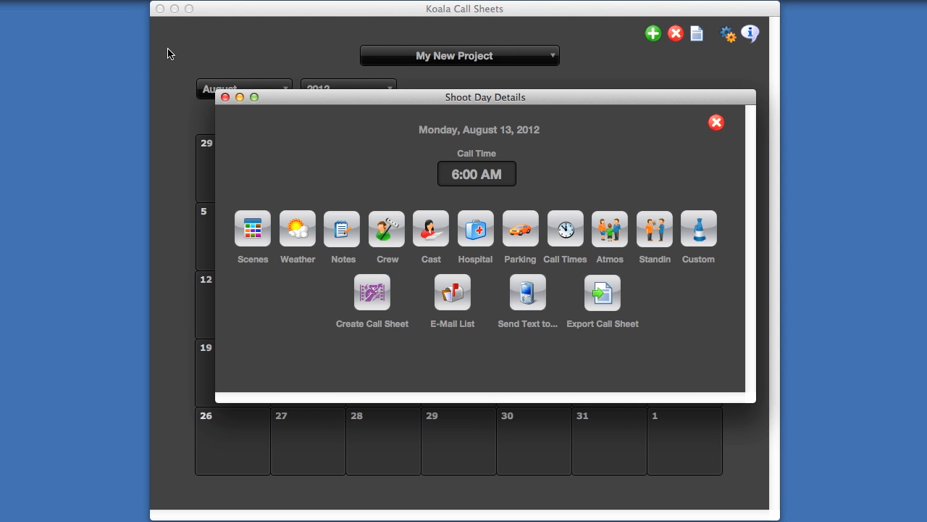
left_click(224, 97)
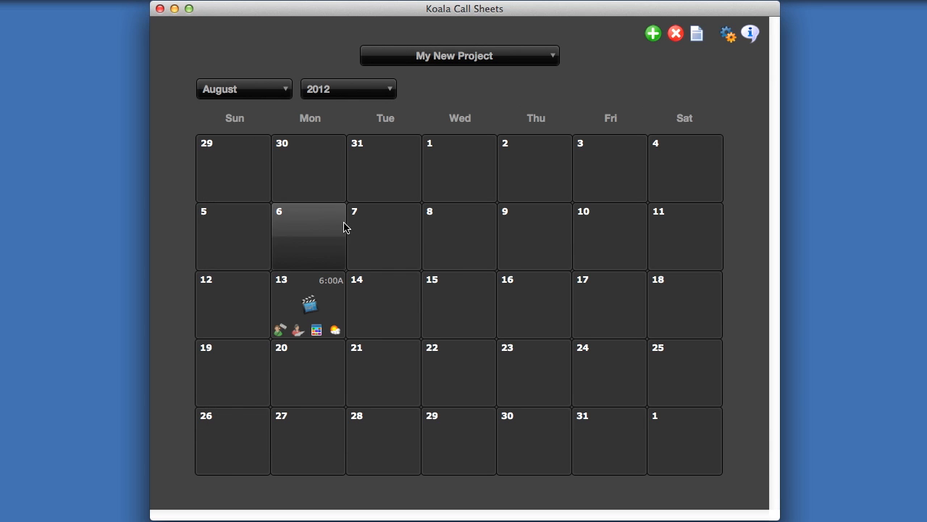
left_click(383, 304)
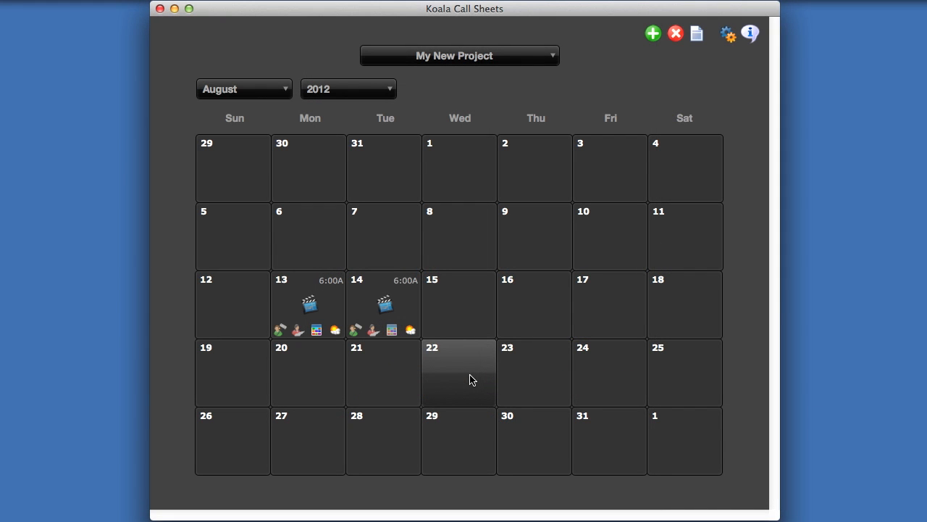
- Add scene 2 to the August 14 shoot day as EXT. with the set BEACH and time Midnight, then return to the calendar
left_click(402, 309)
left_click_drag(581, 190, 433, 55)
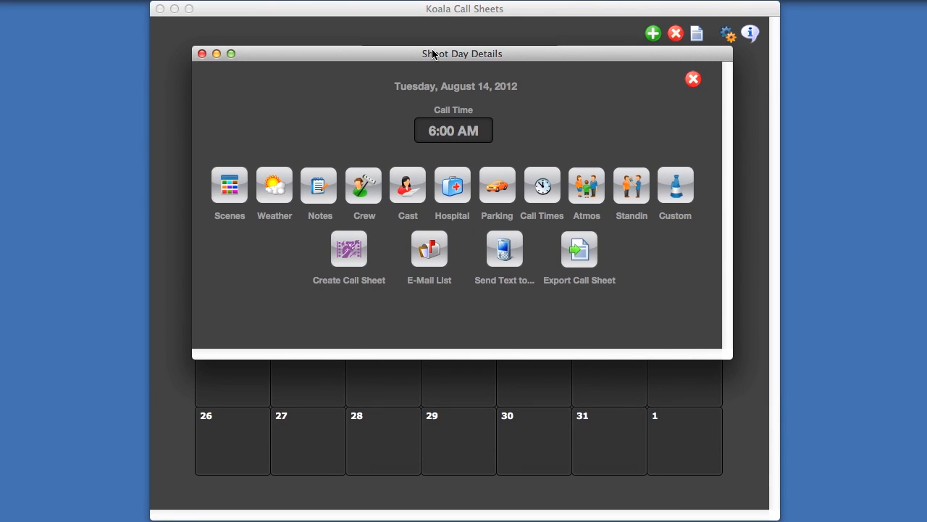
left_click(229, 185)
left_click_drag(536, 183, 371, 62)
left_click(732, 114)
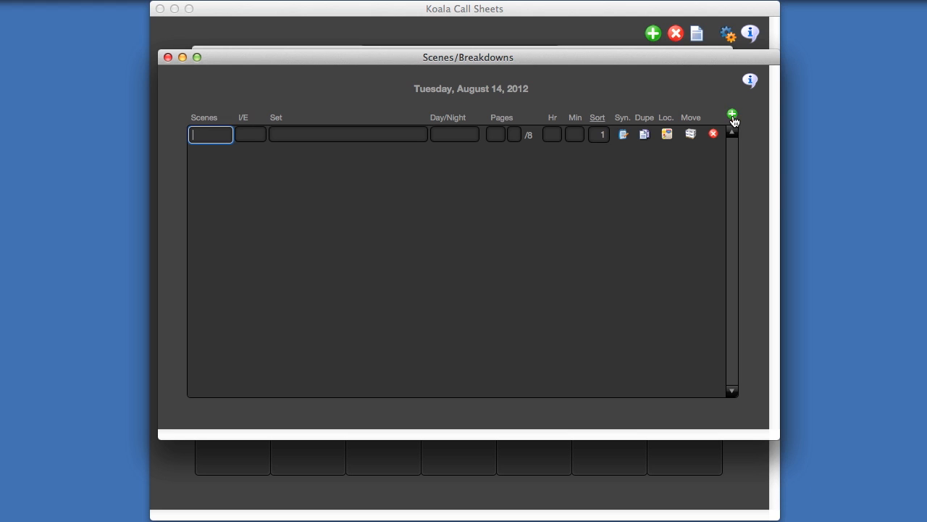
left_click(250, 135)
left_click(254, 167)
left_click(293, 139)
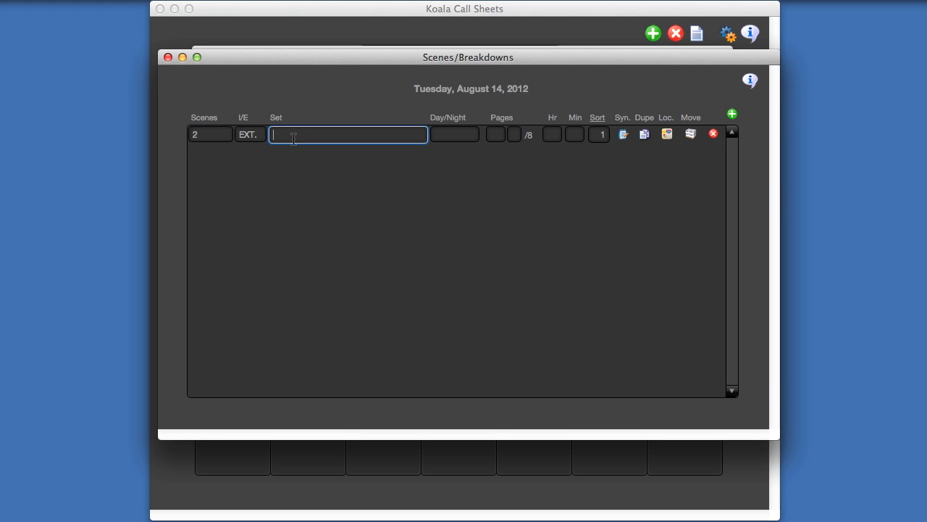
left_click(445, 136)
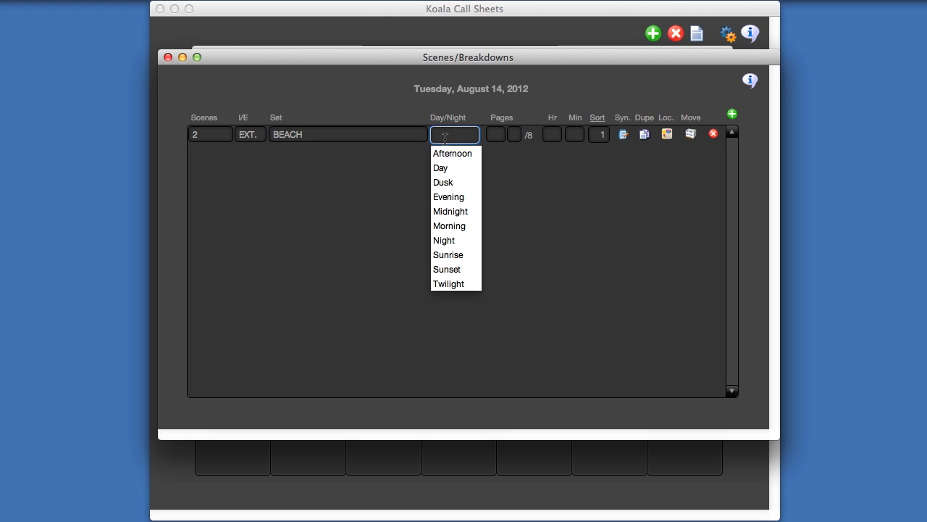
left_click(449, 212)
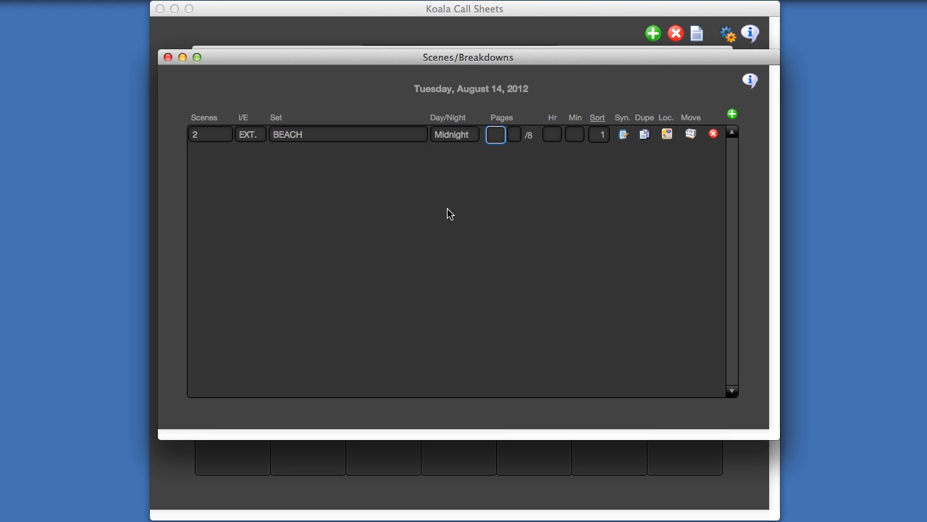
left_click(167, 58)
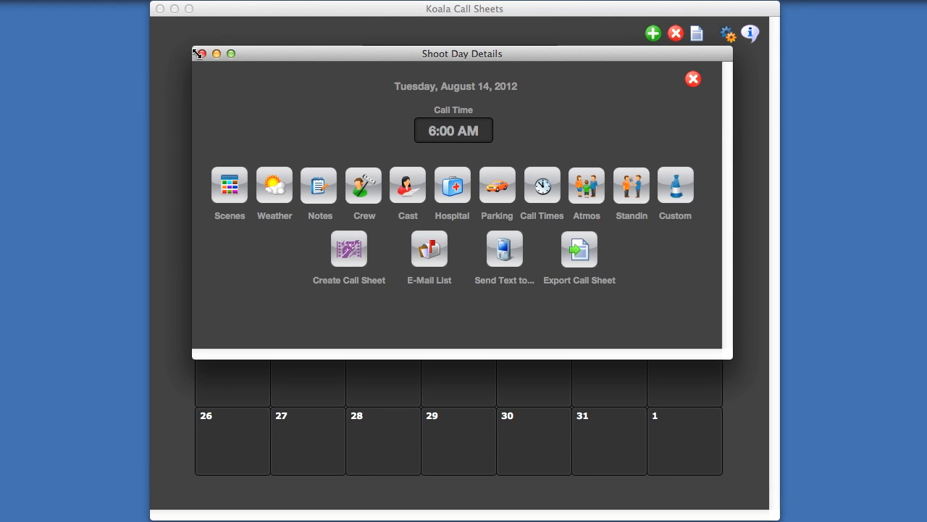
left_click(202, 53)
- Move scene 1 from the August 13 shoot day to 8/14/2012 and return to the calendar
left_click(305, 312)
left_click_drag(523, 193, 381, 70)
left_click(238, 197)
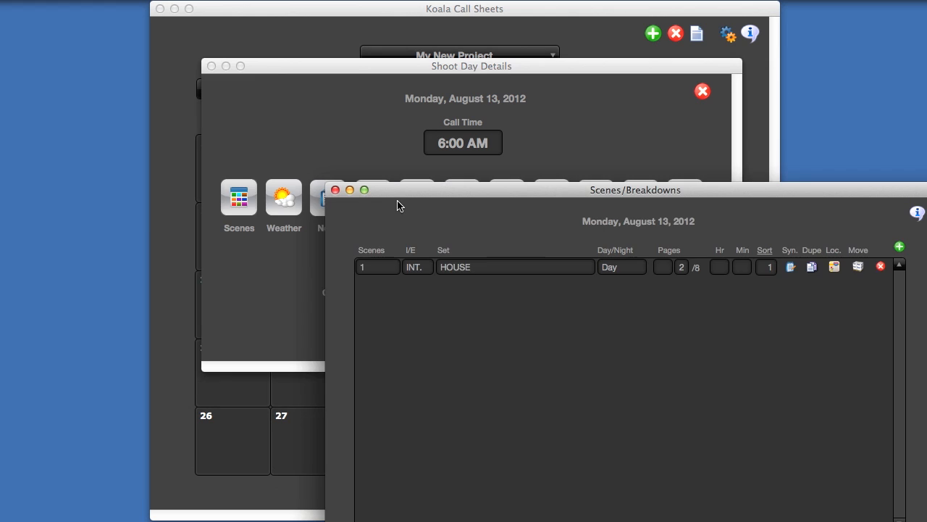
left_click_drag(437, 193, 278, 69)
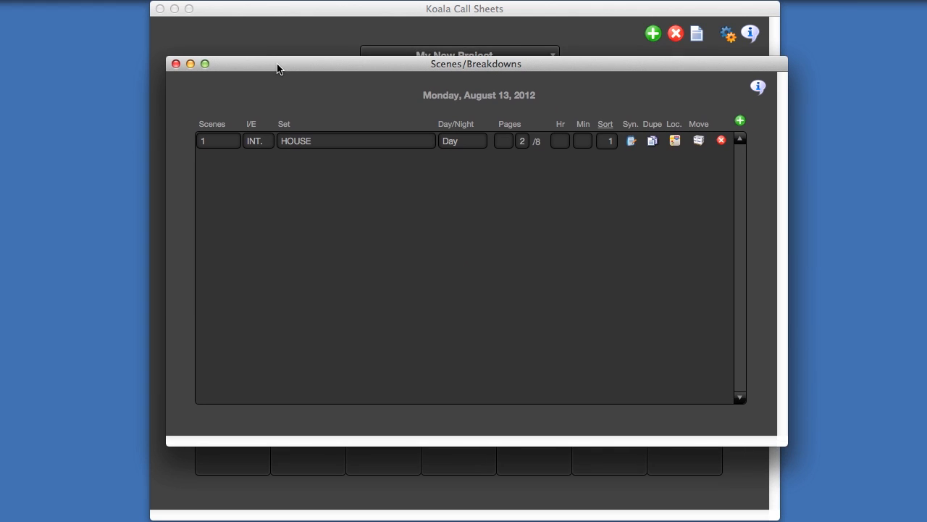
left_click(698, 140)
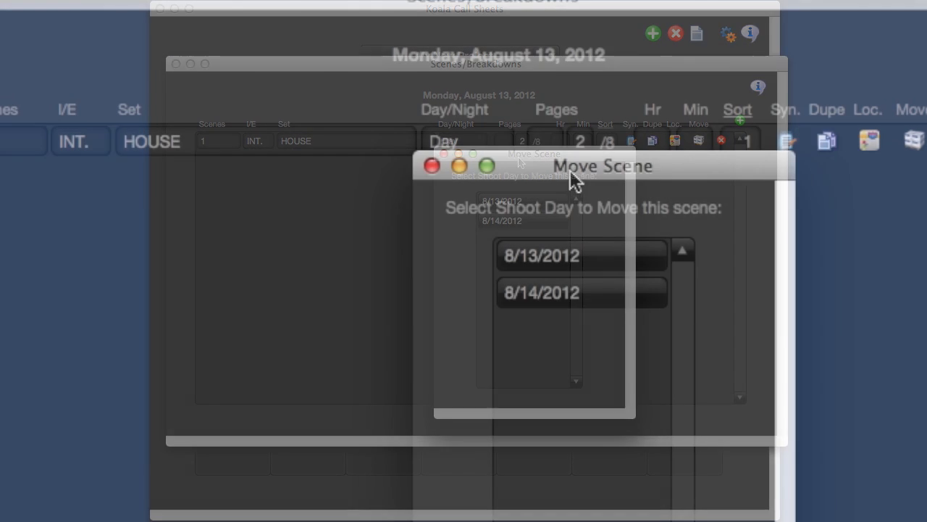
left_click_drag(570, 171, 449, 80)
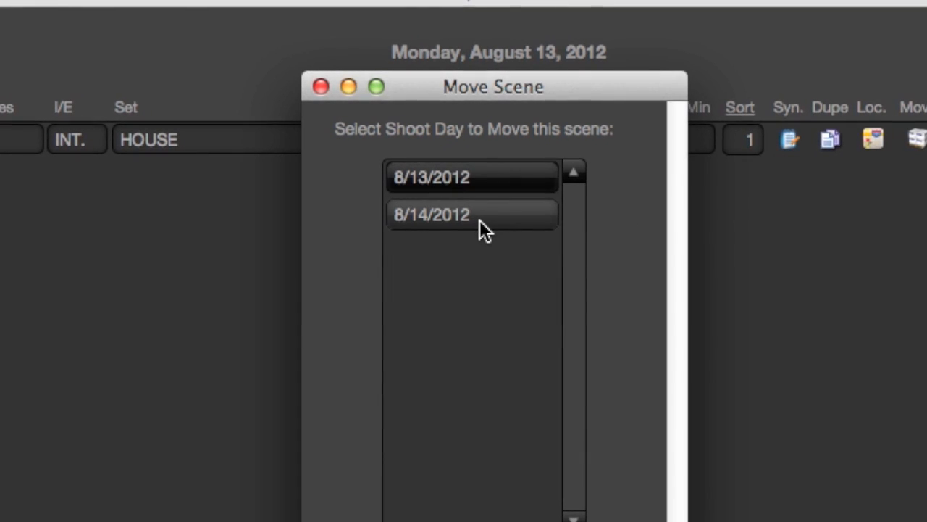
left_click(483, 228)
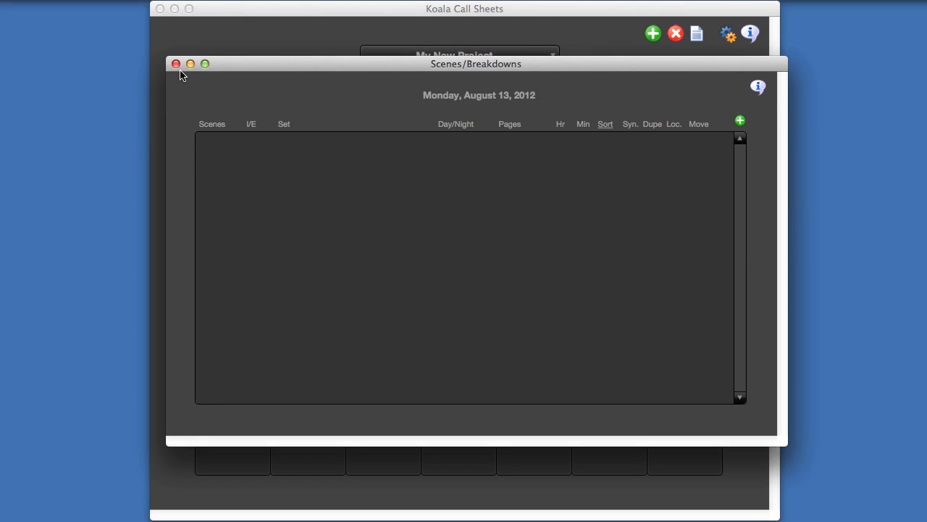
left_click(176, 64)
left_click(211, 66)
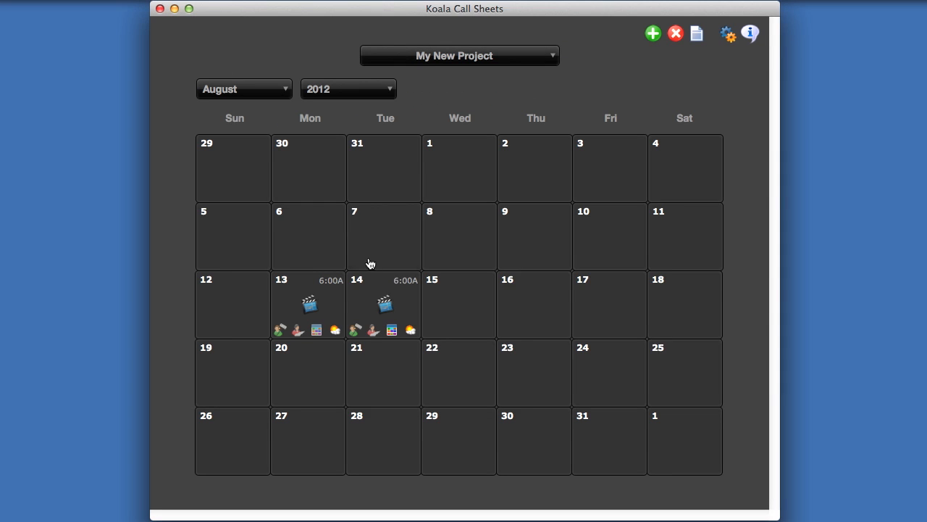
- Open the August 14 shoot day's scene list to check its scenes
left_click(373, 290)
left_click_drag(550, 190, 421, 80)
left_click(251, 209)
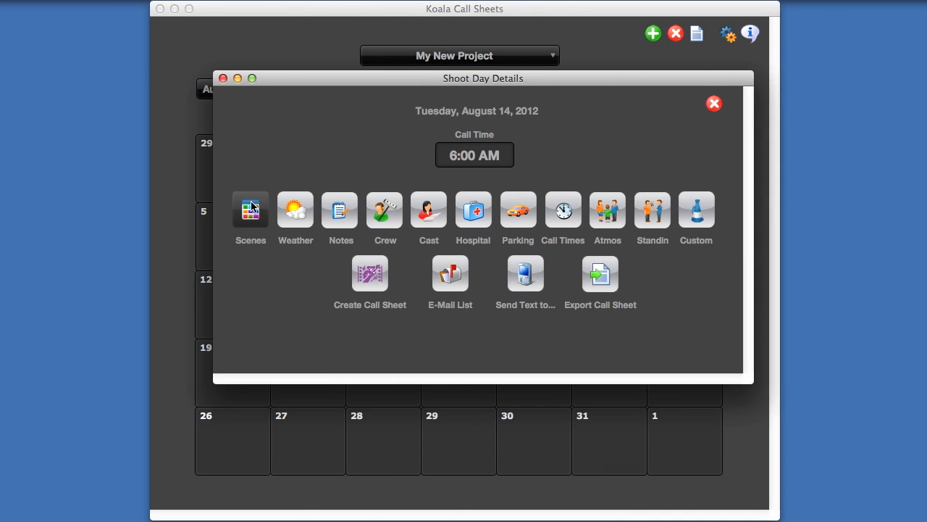
left_click_drag(478, 198, 334, 73)
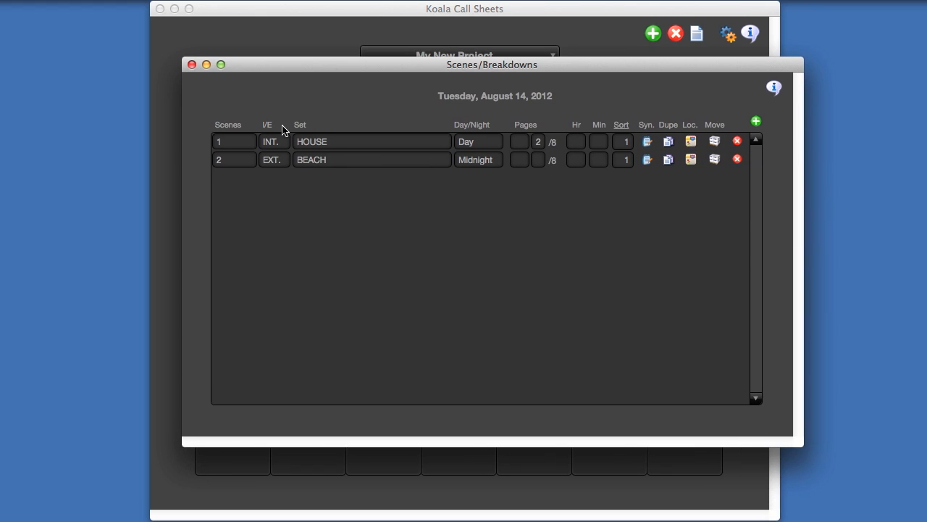